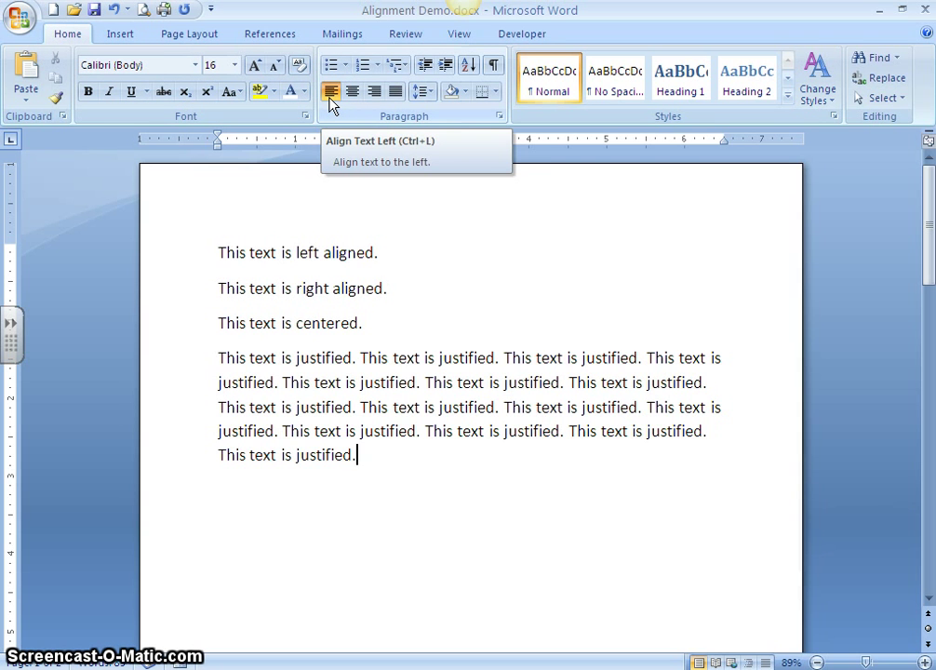
Step: Right-align the line "This text is right aligned."
{"action": "left_click", "coordinate": [397, 93]}
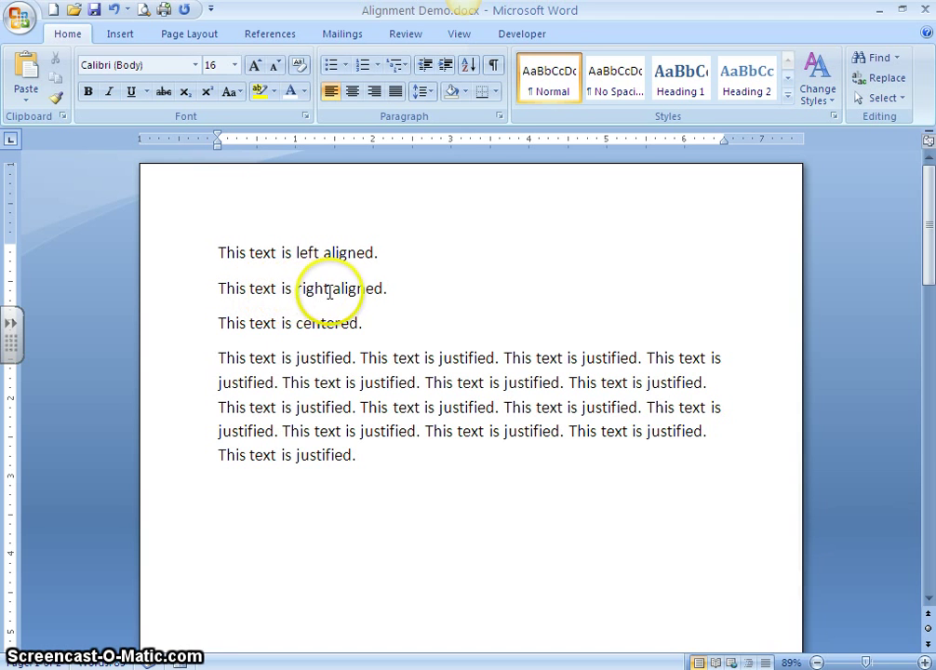
{"action": "left_click", "coordinate": [257, 288]}
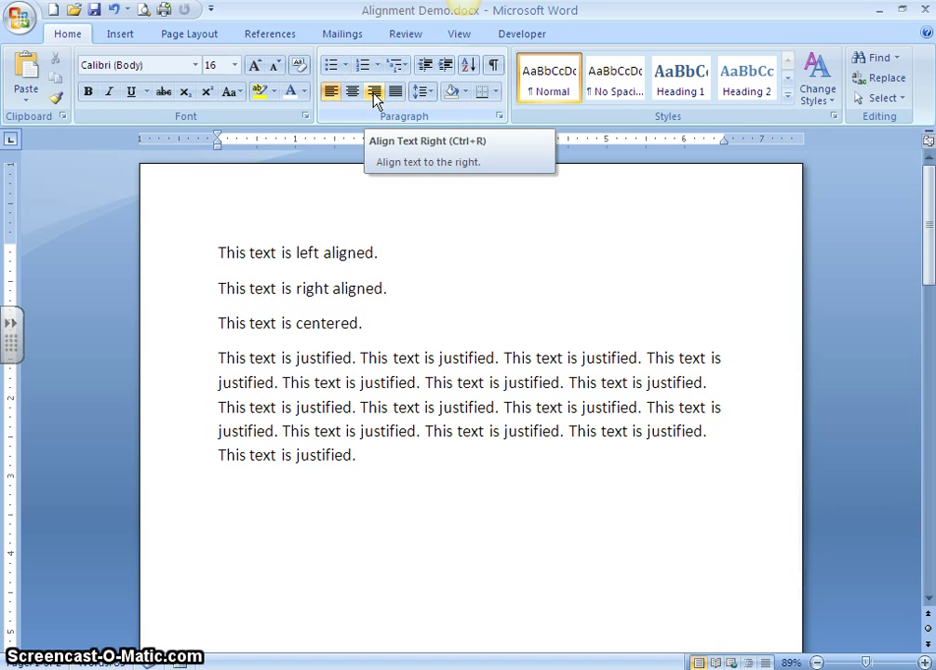
{"action": "left_click", "coordinate": [374, 92]}
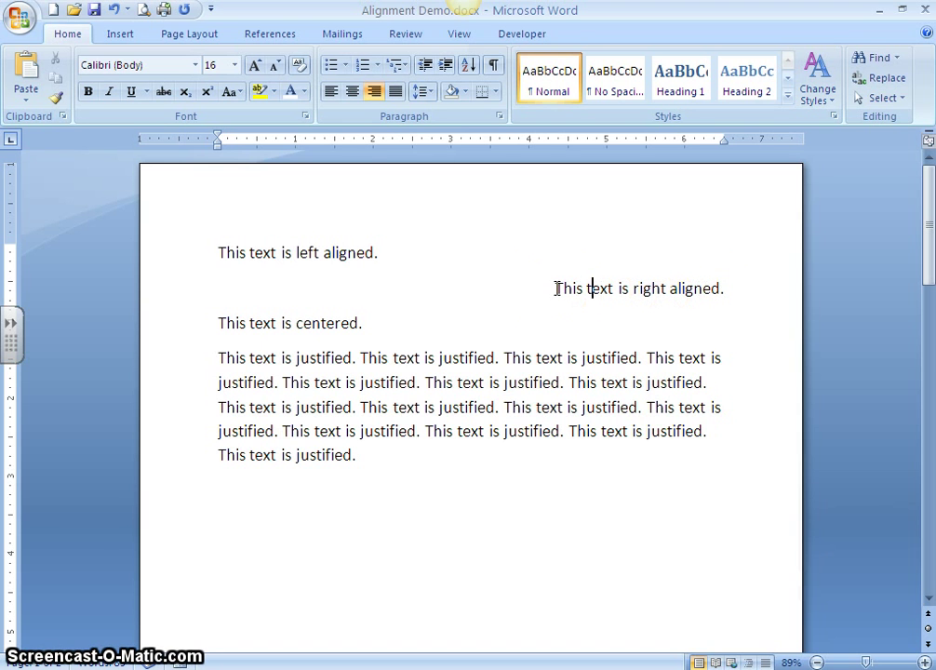
Step: Center the line "This text is centered." and justify the multi-line paragraph below it
{"action": "left_click", "coordinate": [310, 323]}
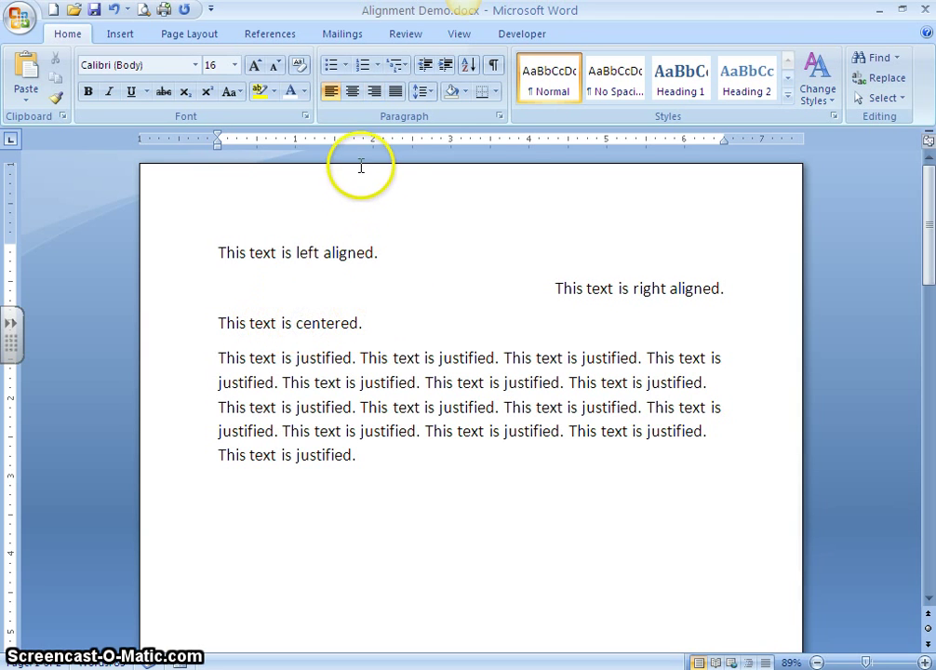
{"action": "left_click", "coordinate": [353, 98]}
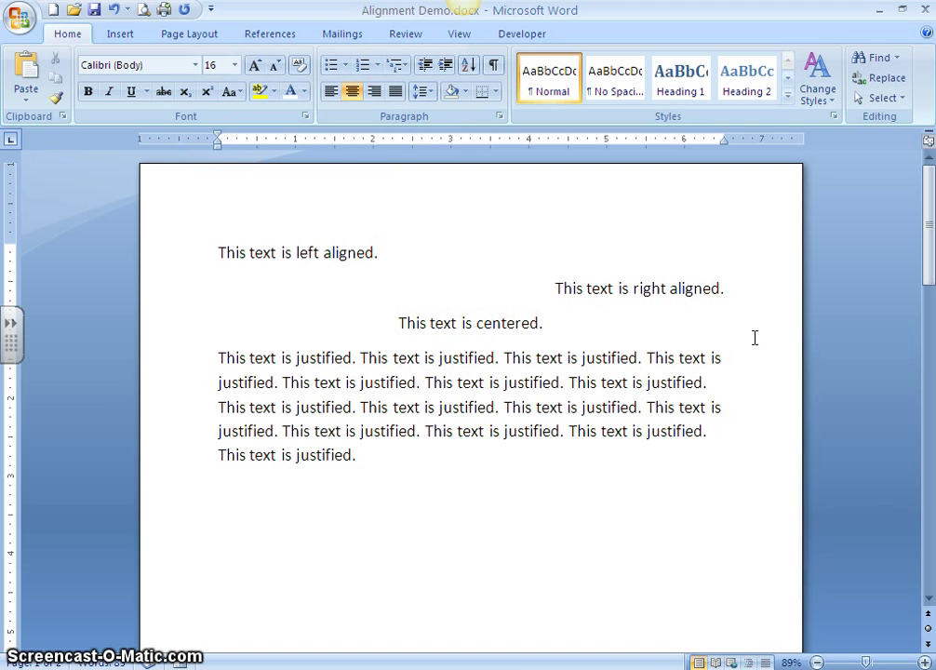
{"action": "left_click", "coordinate": [456, 325]}
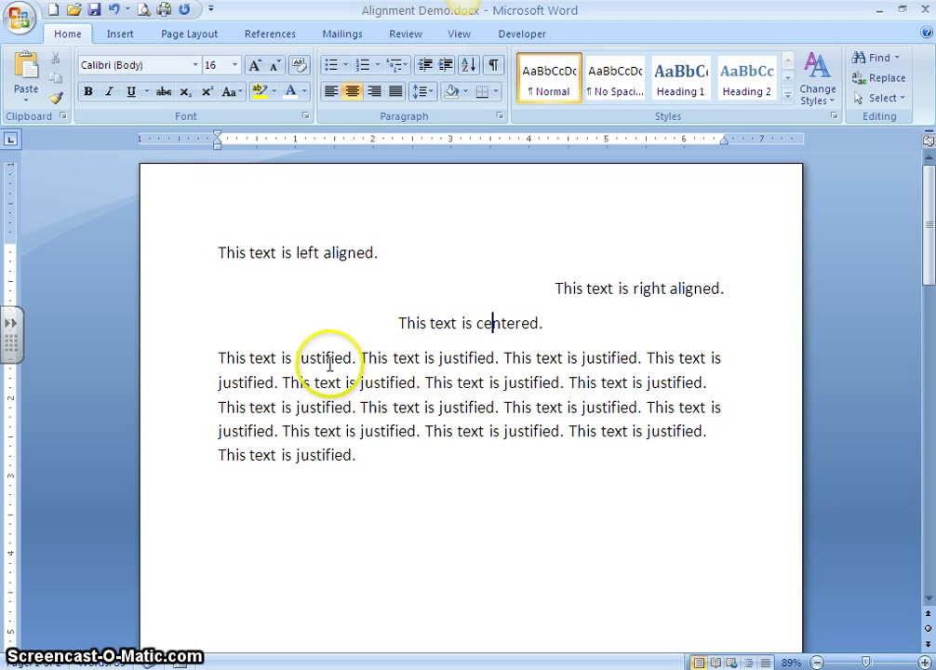
{"action": "left_click", "coordinate": [445, 382]}
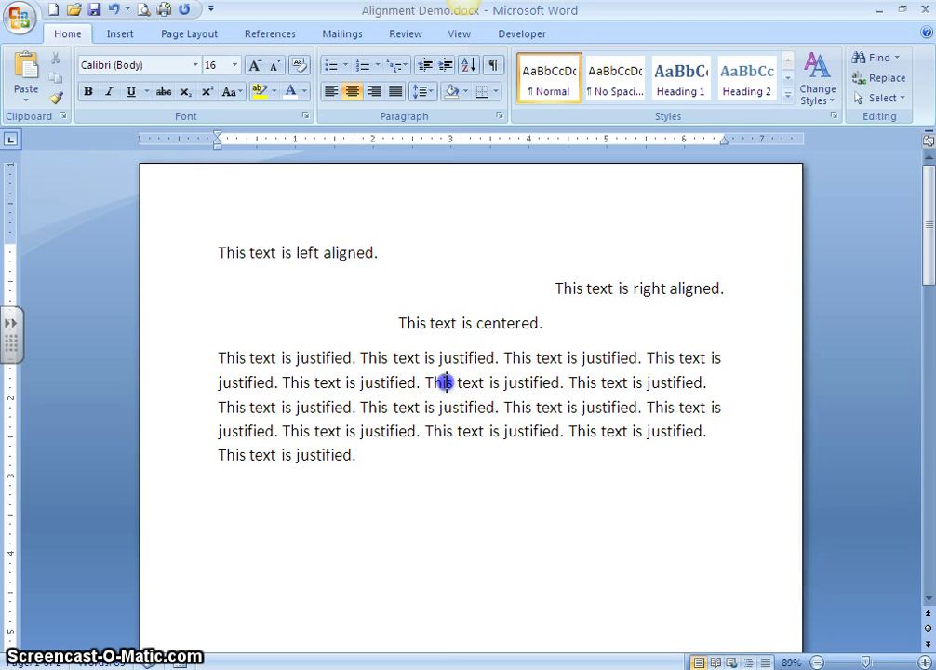
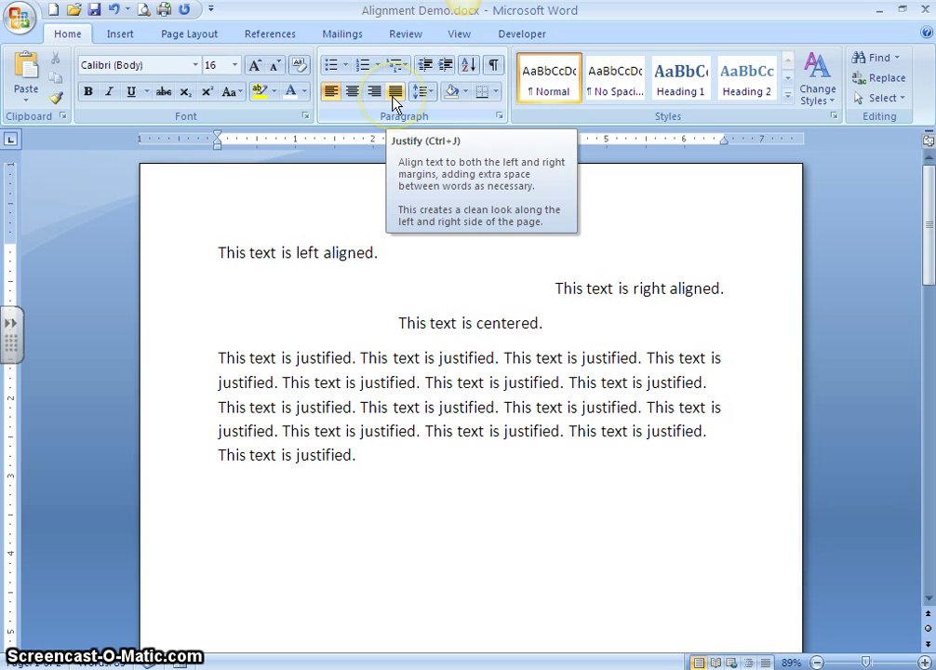
{"action": "left_click", "coordinate": [394, 92]}
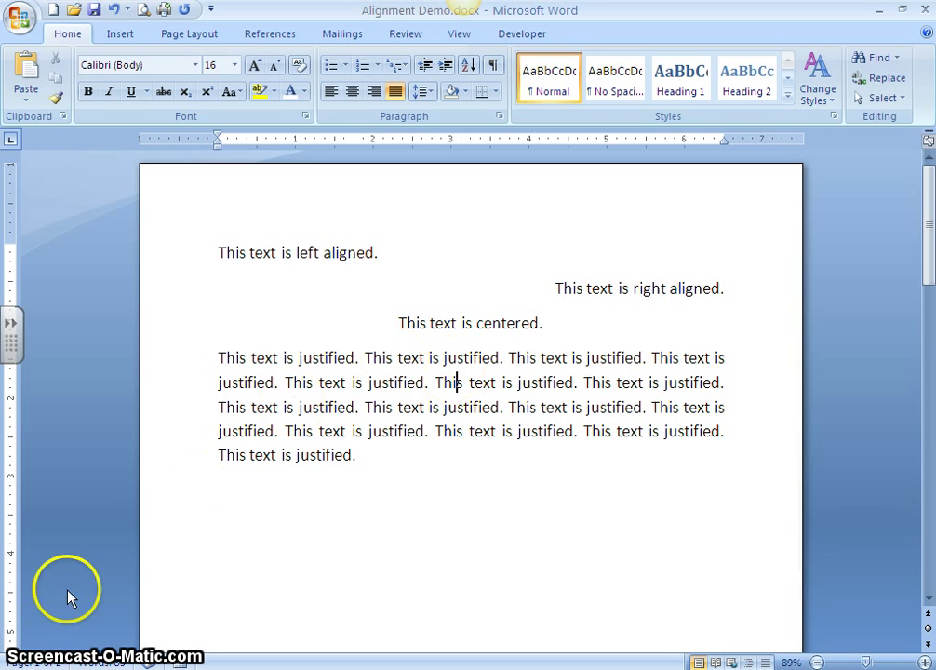
Step: Set the page vertical alignment to Center for the section containing the alignment sample text, applied to this section
{"action": "key", "text": "ctrl+Page_Down"}
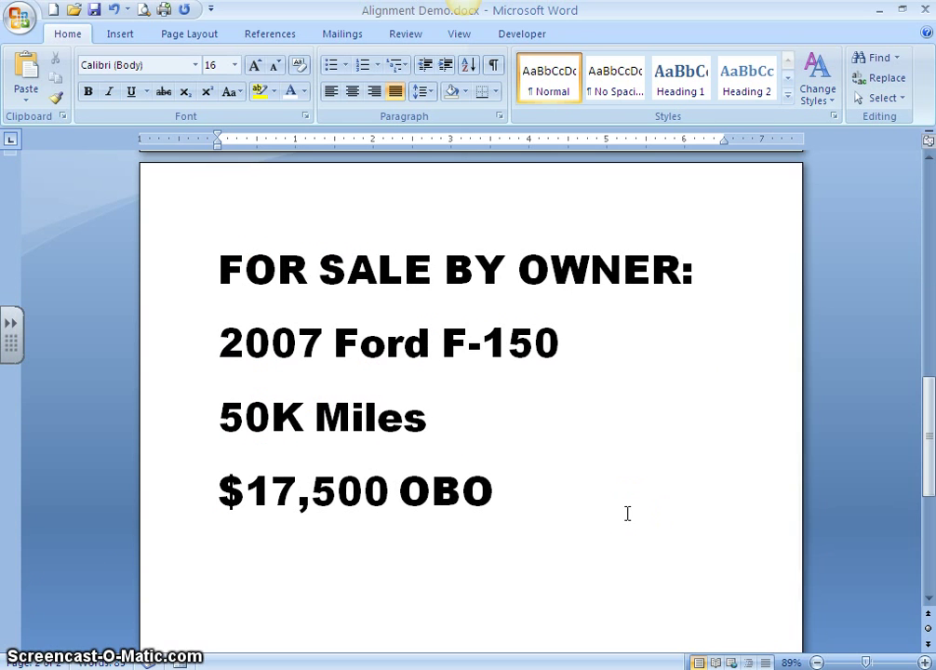
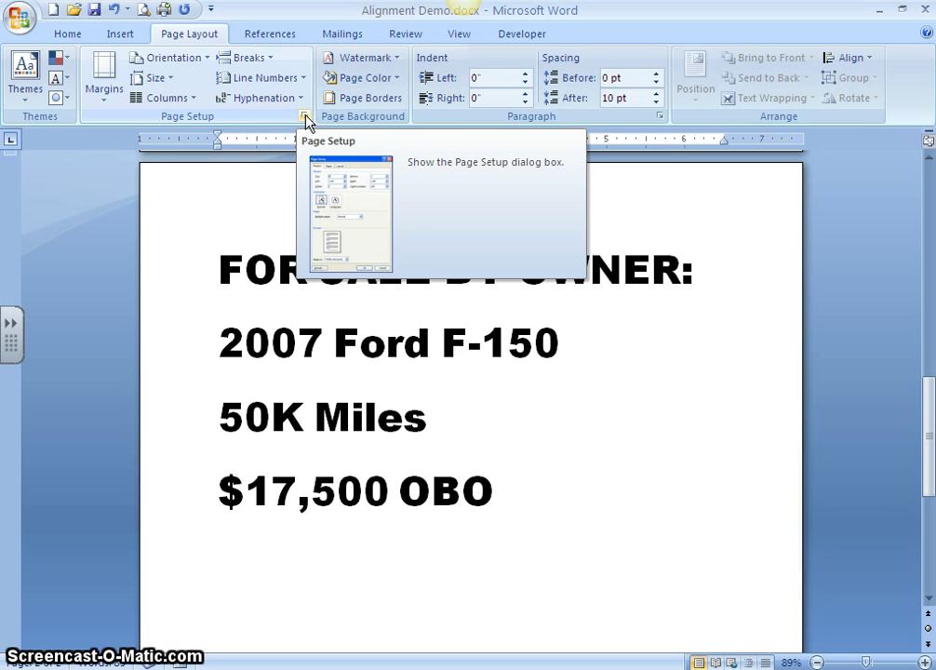
{"action": "left_click", "coordinate": [304, 117]}
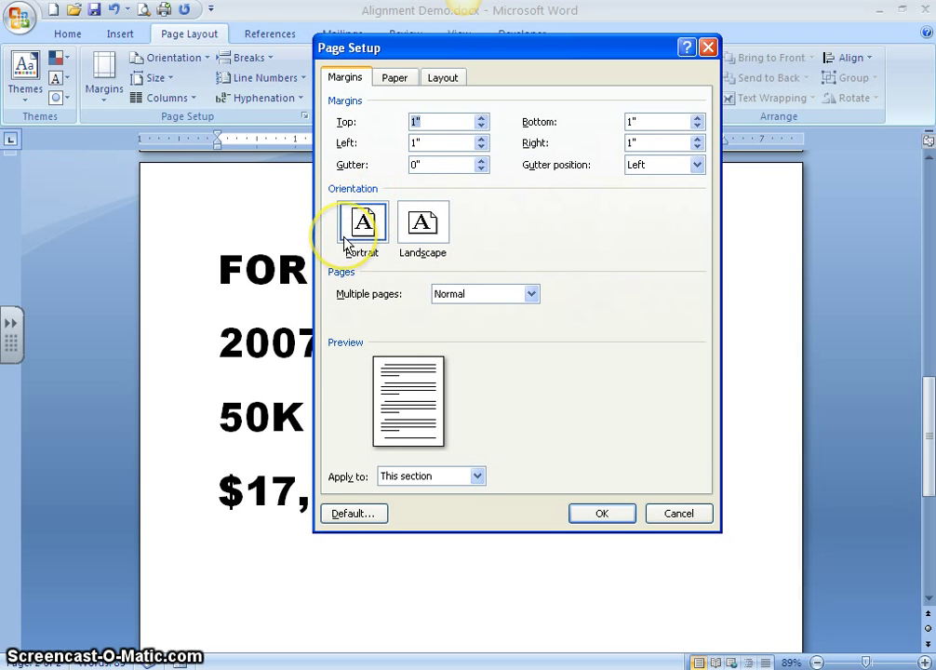
{"action": "left_click", "coordinate": [443, 79]}
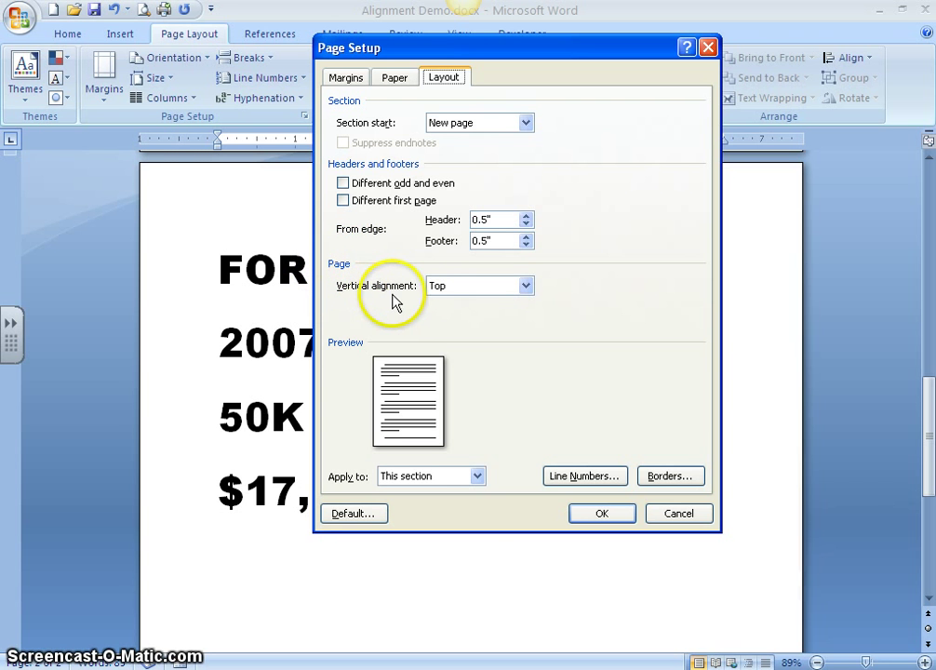
{"action": "left_click", "coordinate": [526, 285]}
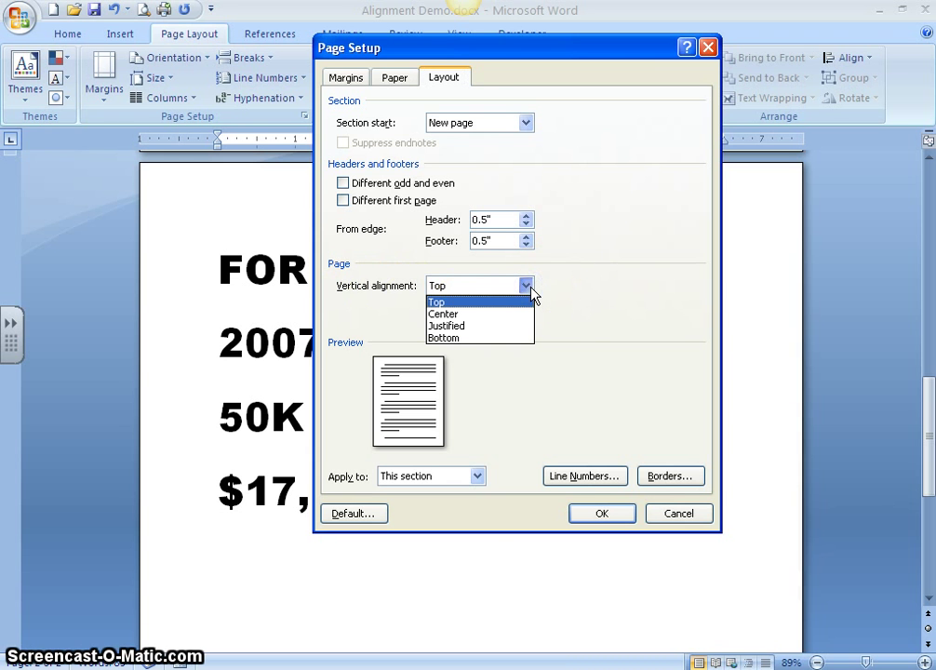
{"action": "left_click", "coordinate": [441, 303]}
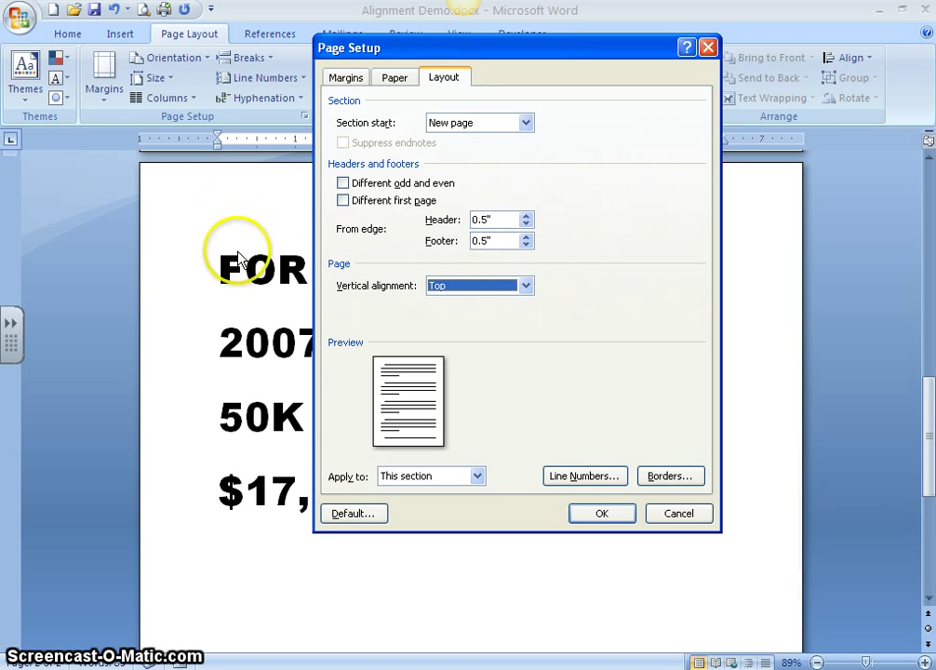
{"action": "left_click", "coordinate": [526, 286]}
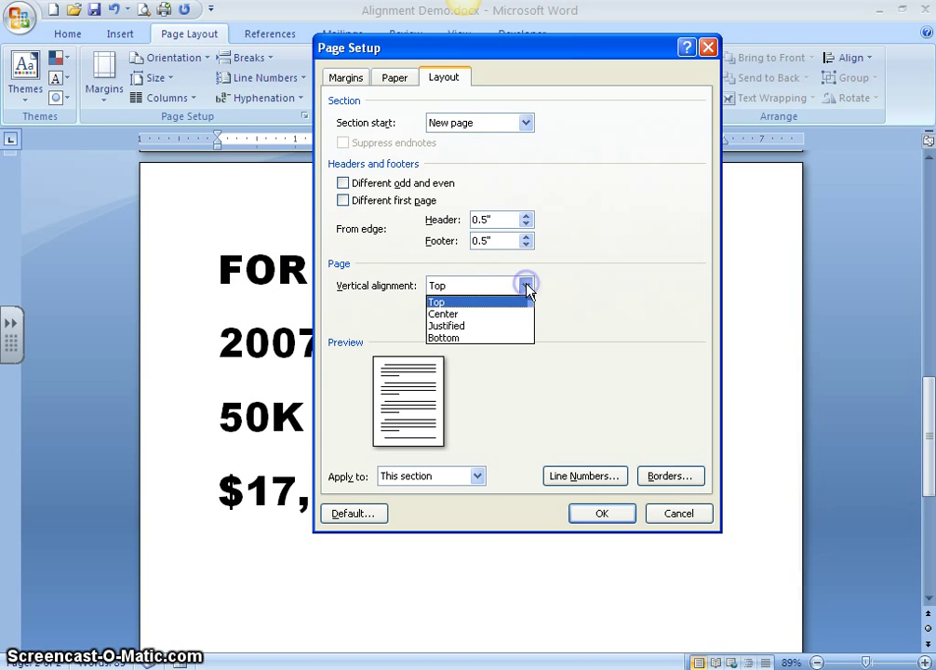
{"action": "left_click", "coordinate": [445, 316]}
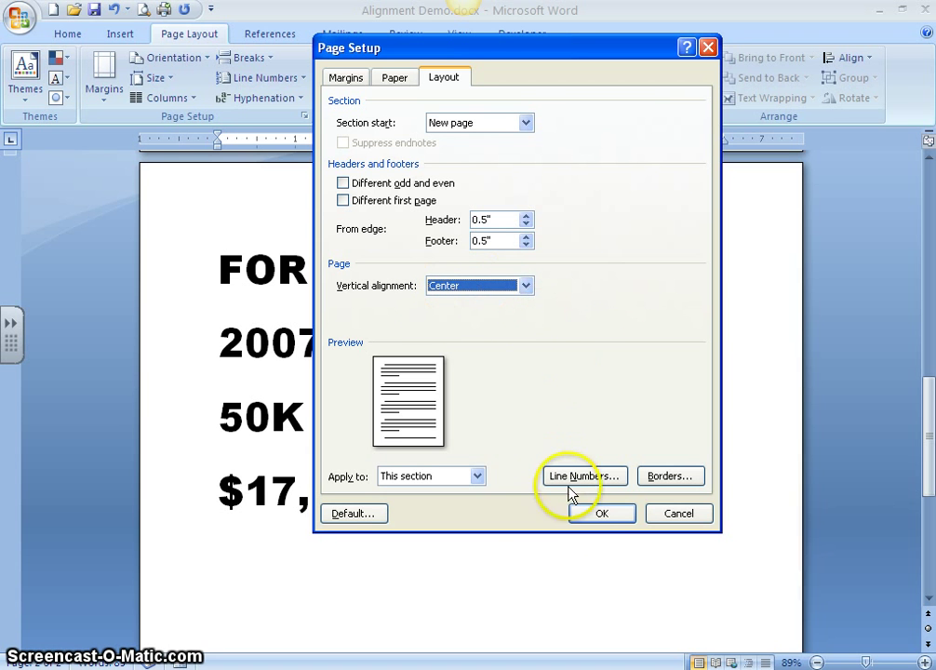
{"action": "left_click", "coordinate": [602, 514]}
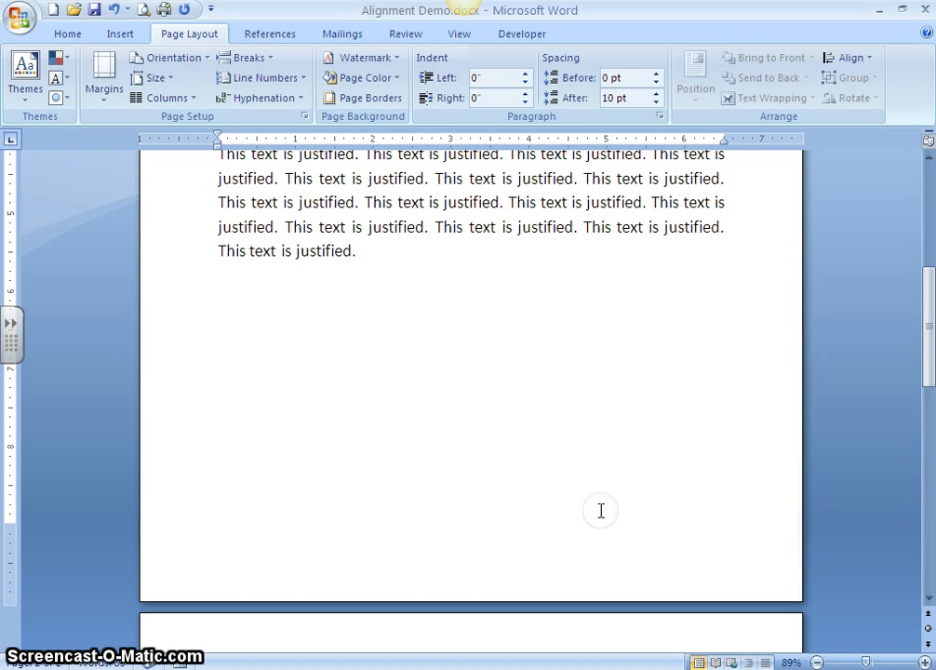
Step: Place the cursor in the "2007 Ford F-150" line and set that section's vertical alignment to Center
{"action": "left_click_drag", "start_coordinate": [928, 312], "coordinate": [877, 412]}
{"action": "left_click", "coordinate": [306, 349]}
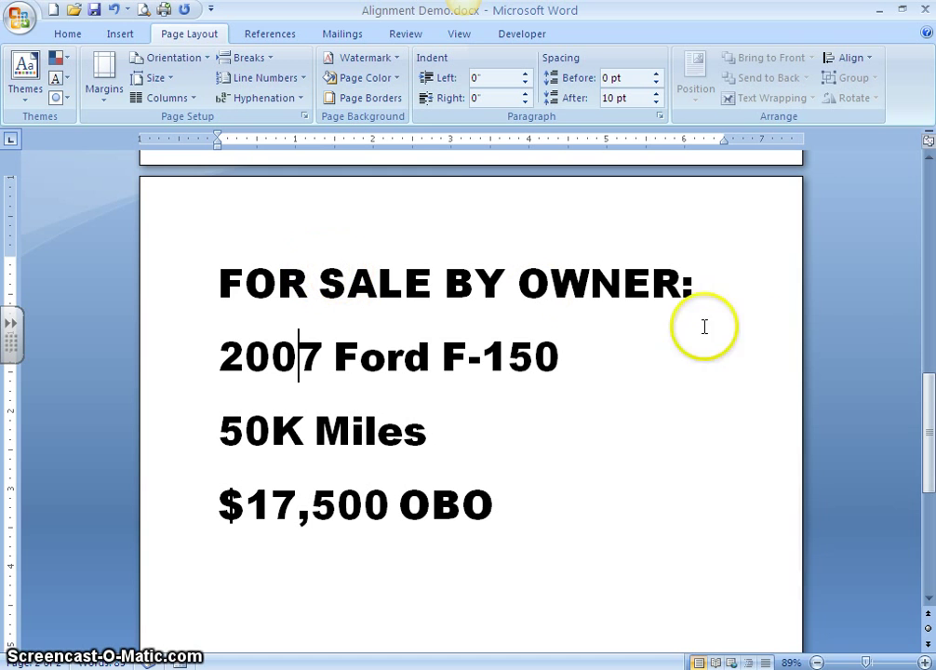
{"action": "left_click_drag", "start_coordinate": [923, 389], "coordinate": [908, 389]}
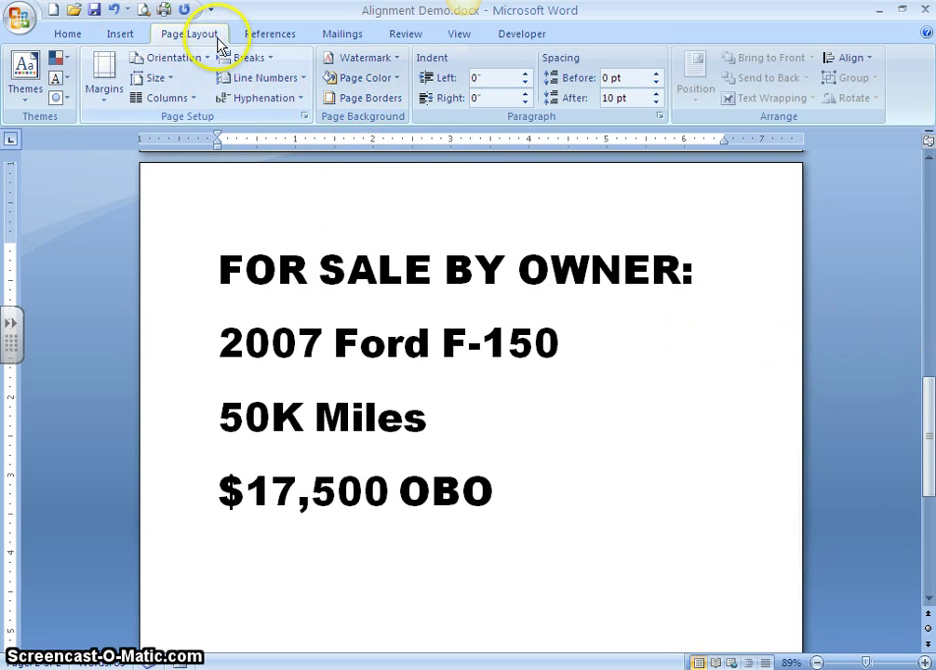
{"action": "left_click", "coordinate": [305, 117]}
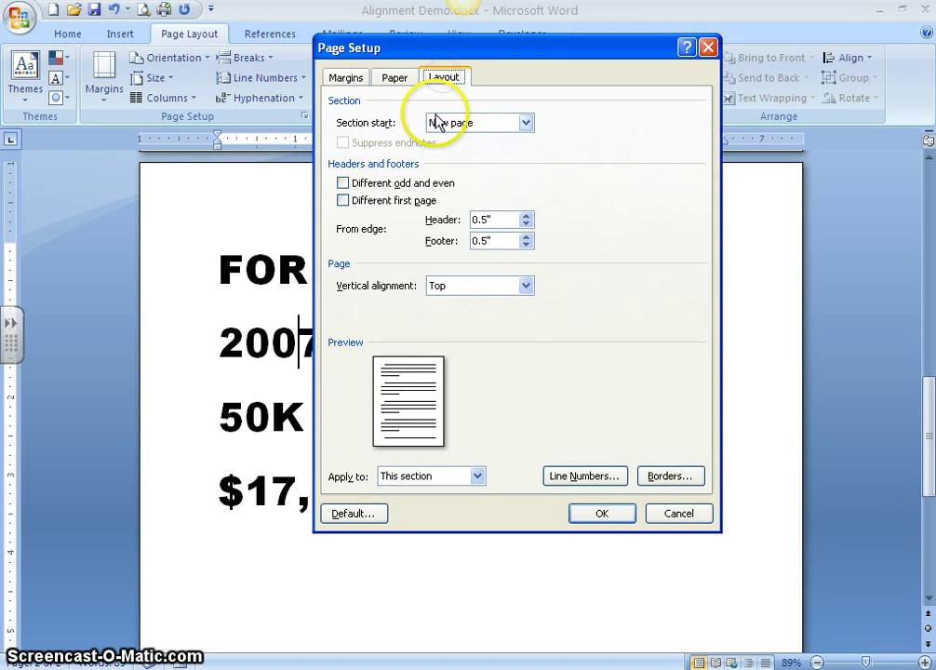
{"action": "left_click", "coordinate": [460, 287]}
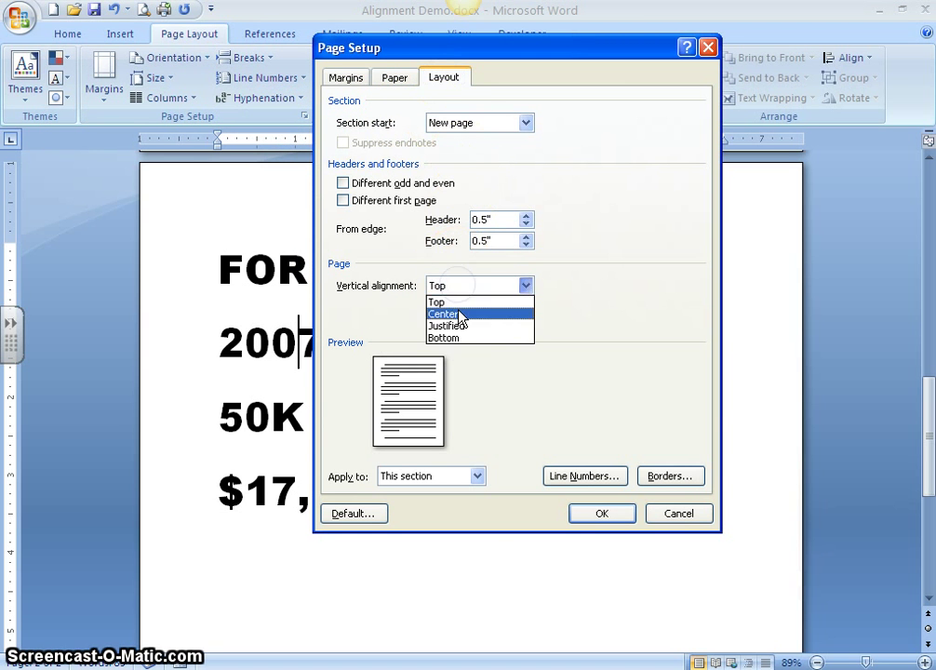
{"action": "left_click", "coordinate": [460, 314]}
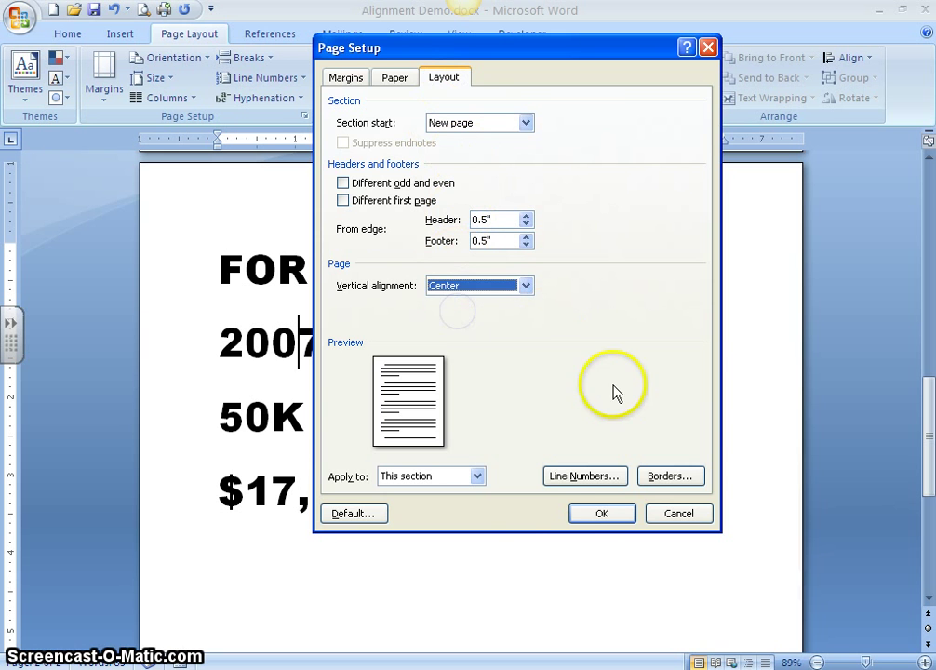
{"action": "left_click", "coordinate": [602, 515]}
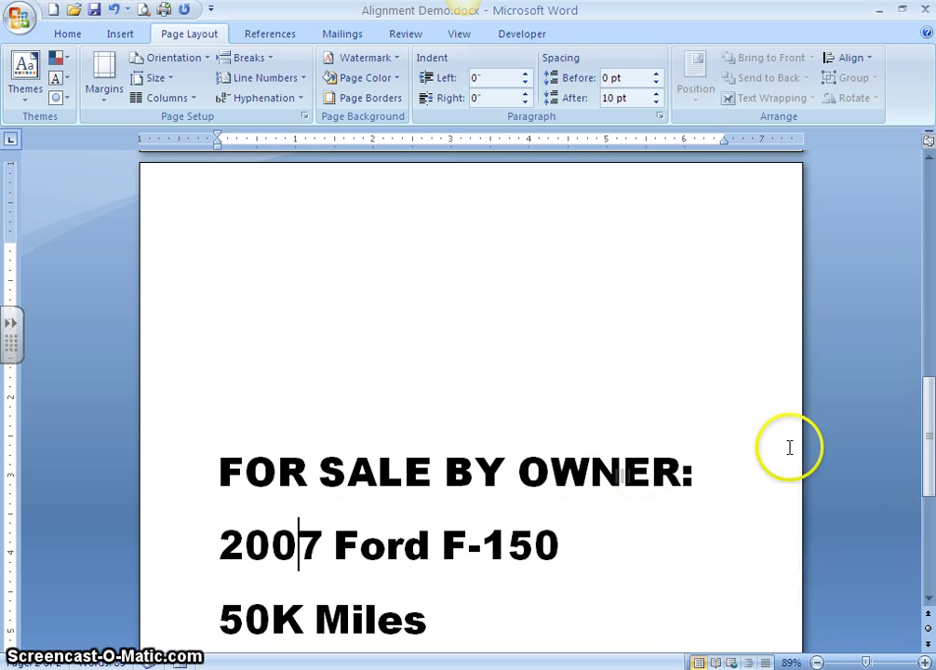
{"action": "left_click_drag", "start_coordinate": [929, 398], "coordinate": [857, 528]}
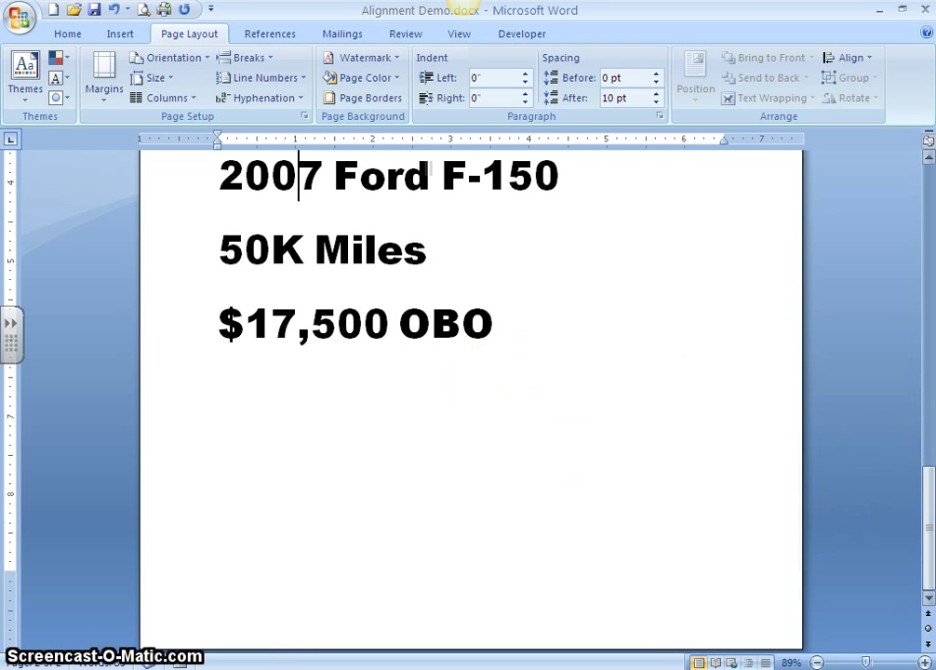
{"action": "left_click_drag", "start_coordinate": [927, 496], "coordinate": [886, 455]}
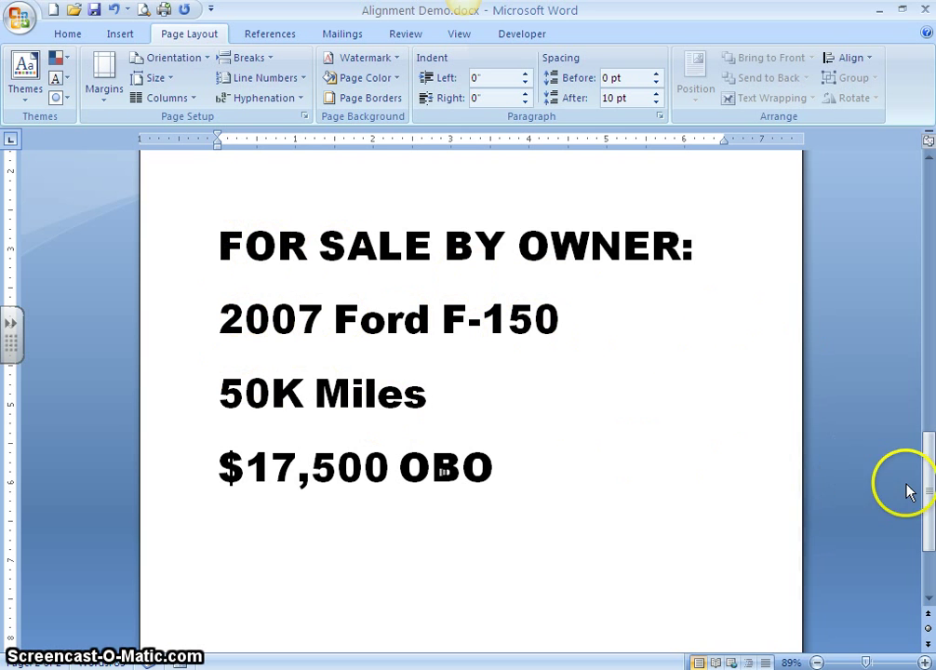
{"action": "mouse_move", "coordinate": [926, 480]}
{"action": "left_mouse_down"}
{"action": "mouse_move", "coordinate": [924, 324]}
{"action": "mouse_move", "coordinate": [926, 523]}
{"action": "mouse_move", "coordinate": [926, 493]}
{"action": "left_mouse_up"}
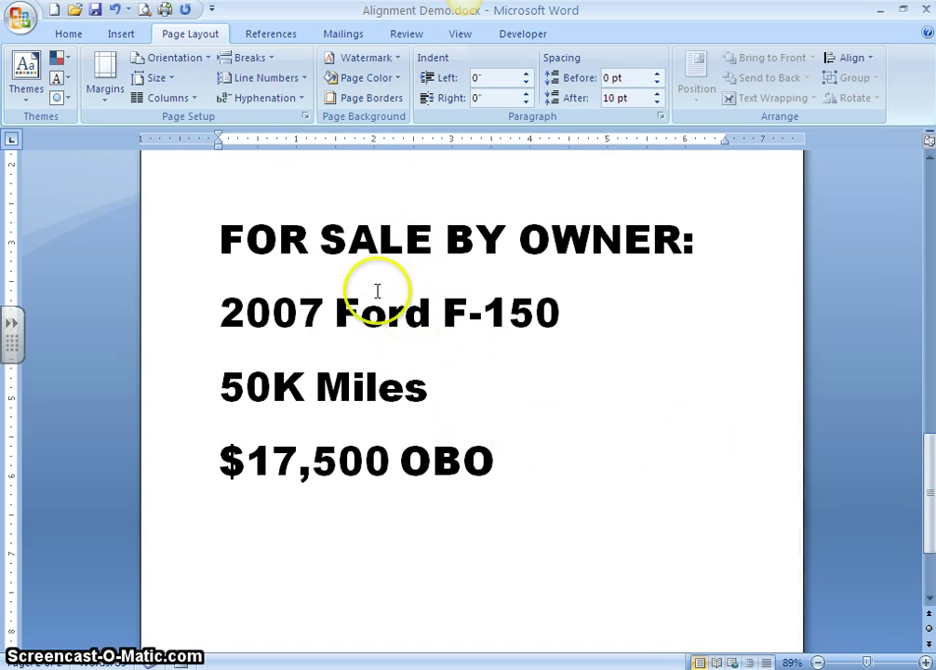
Step: Set the vertical alignment of the "FOR SALE BY OWNER:" section to Bottom and view the resulting page
{"action": "left_click", "coordinate": [305, 117]}
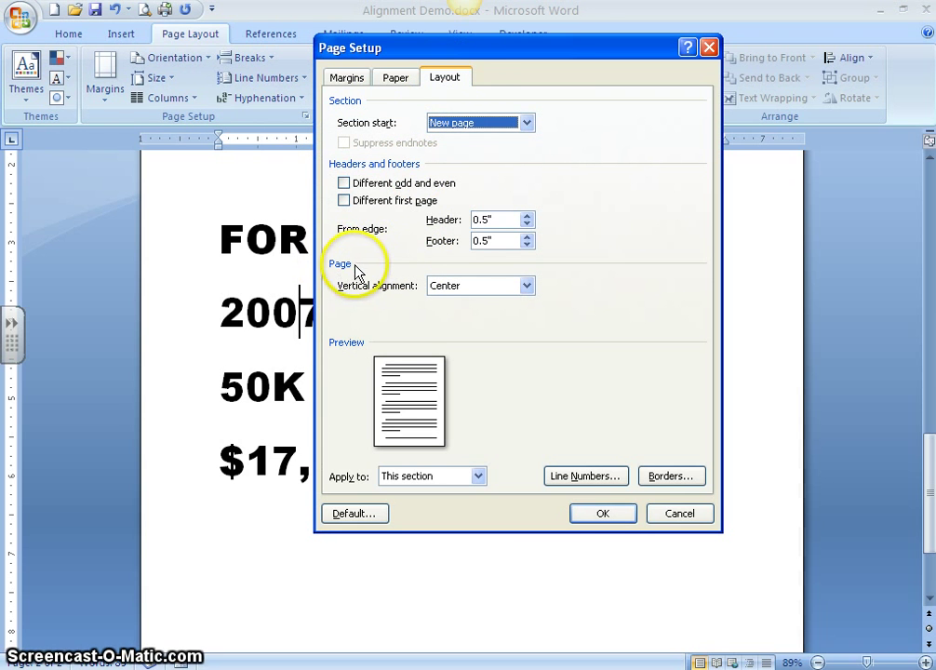
{"action": "left_click", "coordinate": [529, 287]}
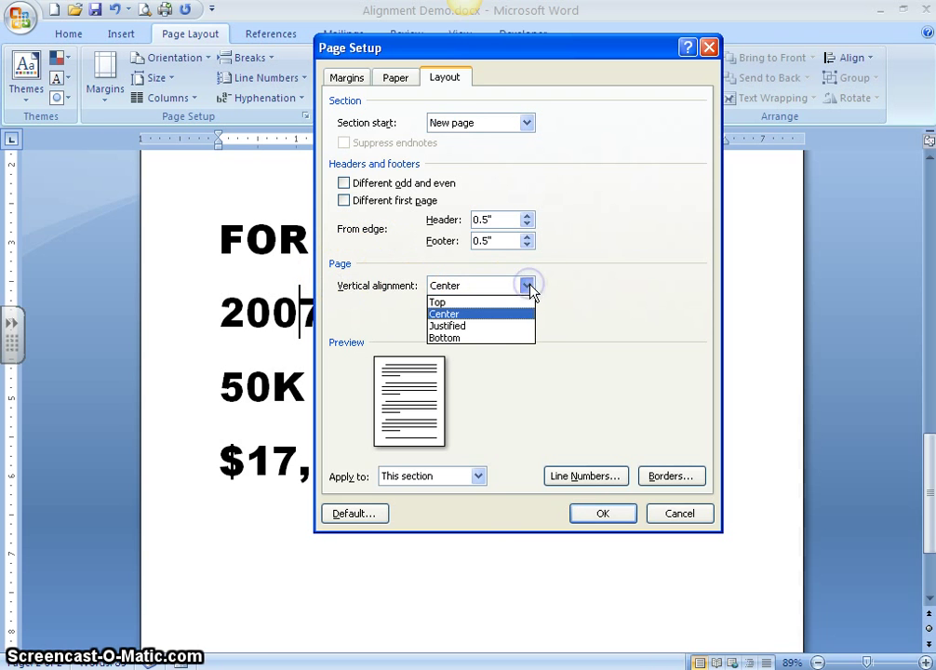
{"action": "left_click", "coordinate": [461, 338]}
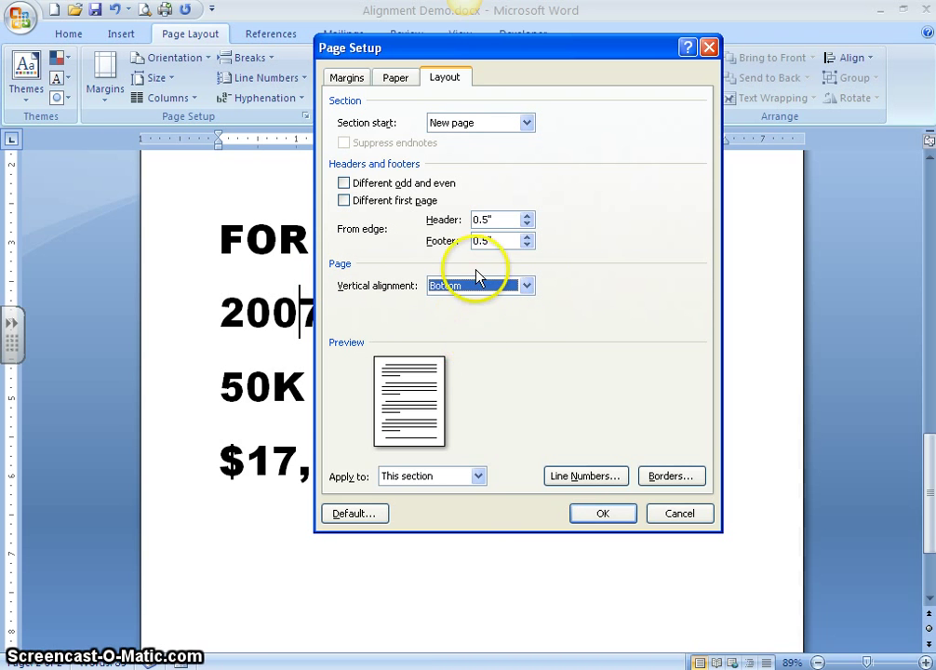
{"action": "left_click", "coordinate": [603, 514]}
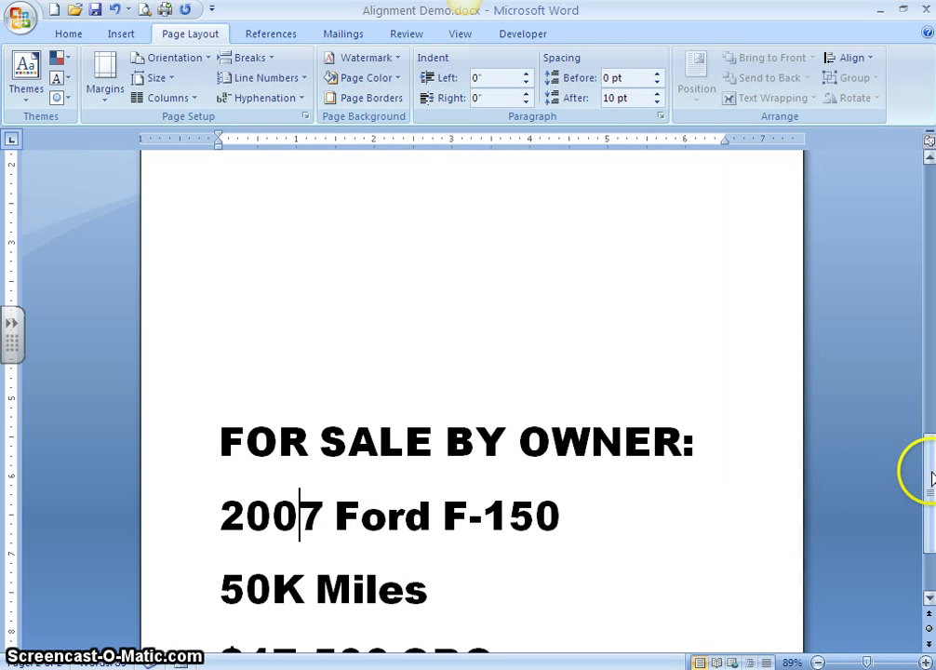
{"action": "left_click_drag", "start_coordinate": [930, 478], "coordinate": [932, 517]}
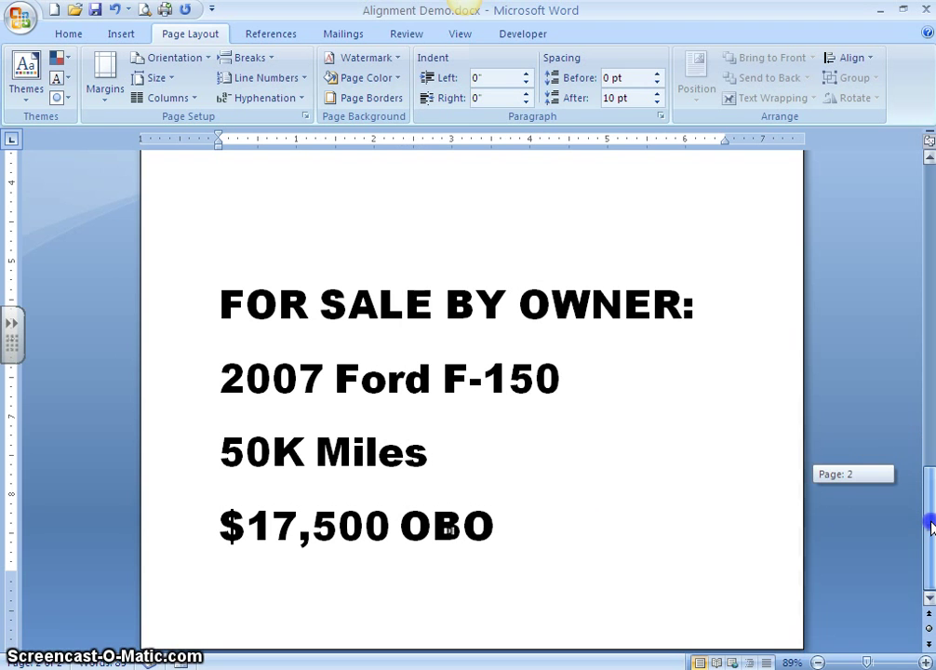
{"action": "left_click_drag", "start_coordinate": [932, 526], "coordinate": [932, 527]}
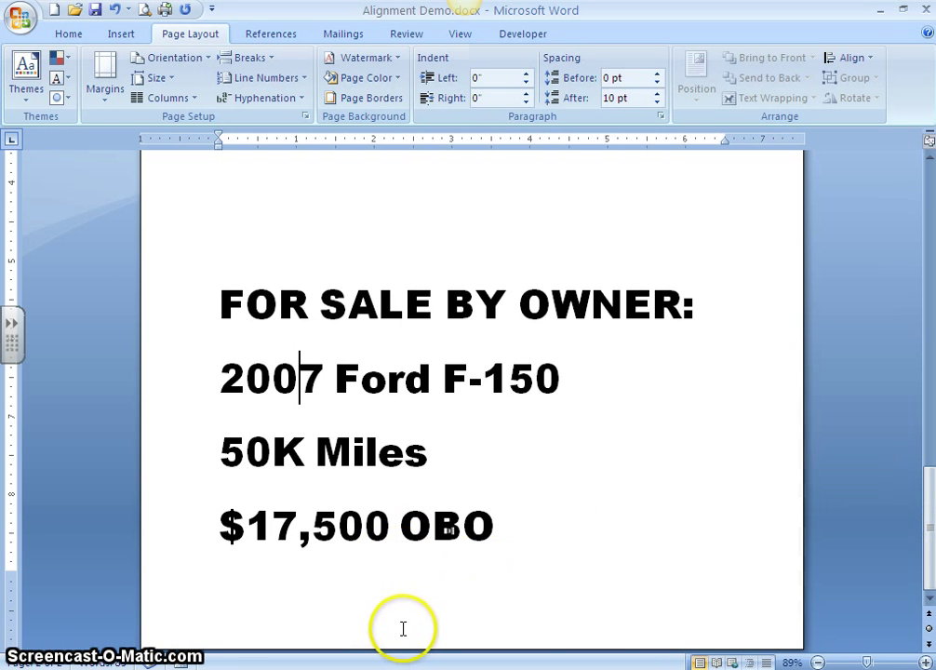
{"action": "mouse_move", "coordinate": [926, 510]}
{"action": "left_mouse_down"}
{"action": "mouse_move", "coordinate": [929, 412]}
{"action": "mouse_move", "coordinate": [926, 478]}
{"action": "mouse_move", "coordinate": [910, 517]}
{"action": "left_mouse_up"}
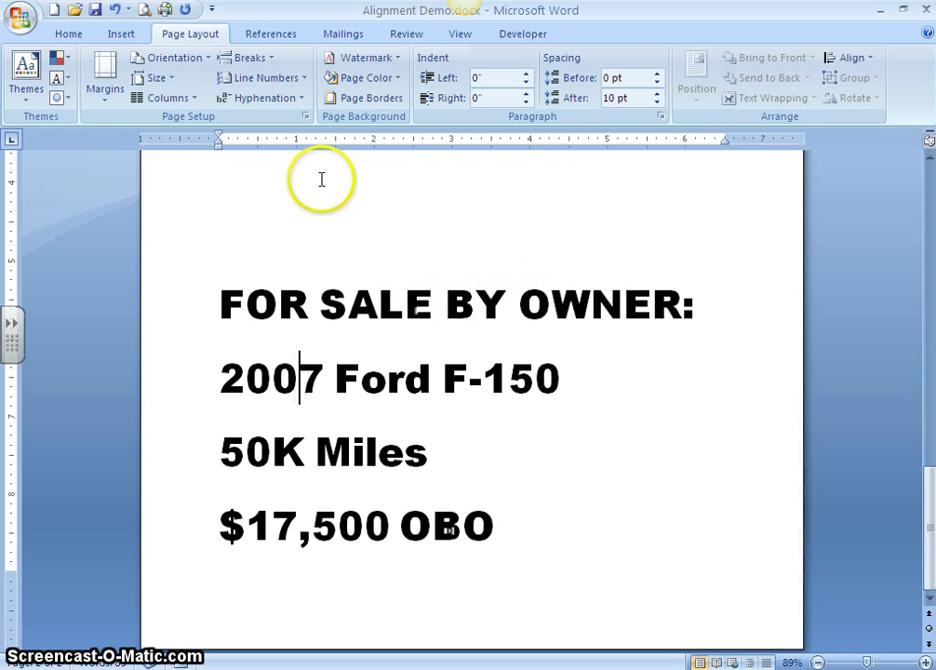
Step: Set the vertical alignment of the "FOR SALE BY OWNER:" section to Justified, applied to this section, and look over the whole page
{"action": "left_click", "coordinate": [306, 116]}
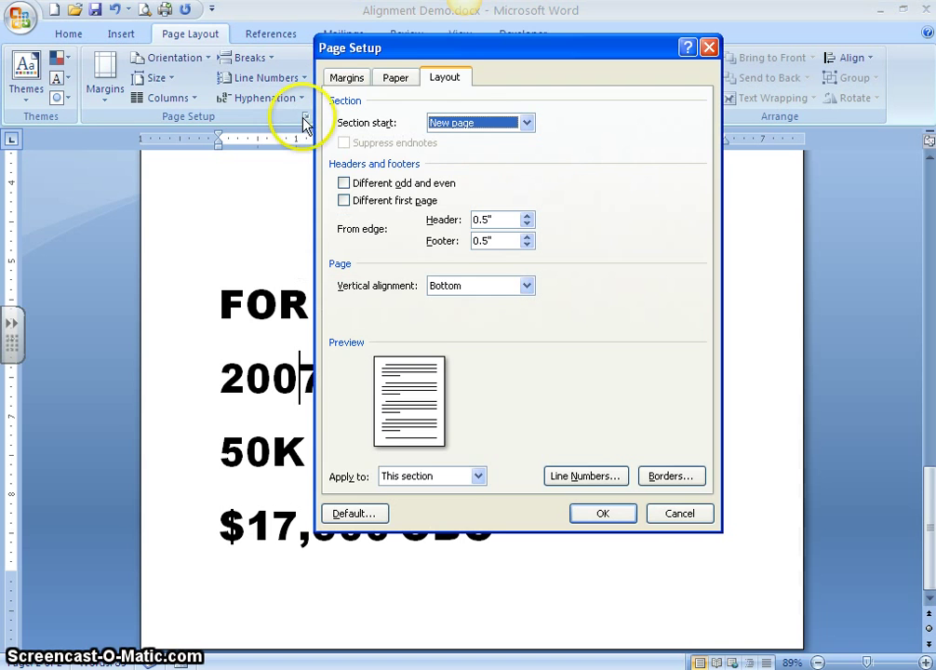
{"action": "left_click", "coordinate": [442, 80]}
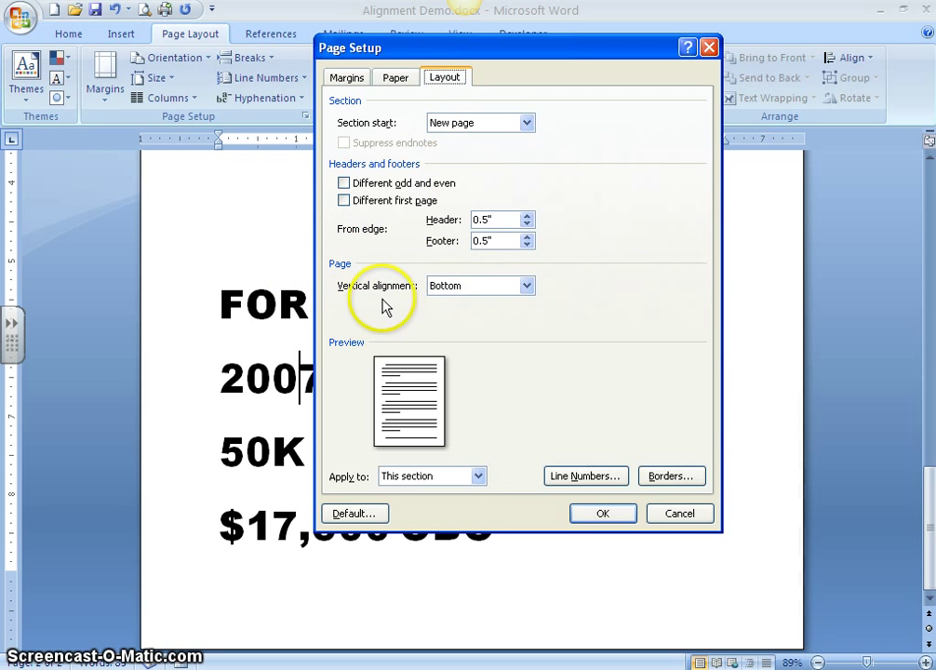
{"action": "left_click", "coordinate": [528, 286]}
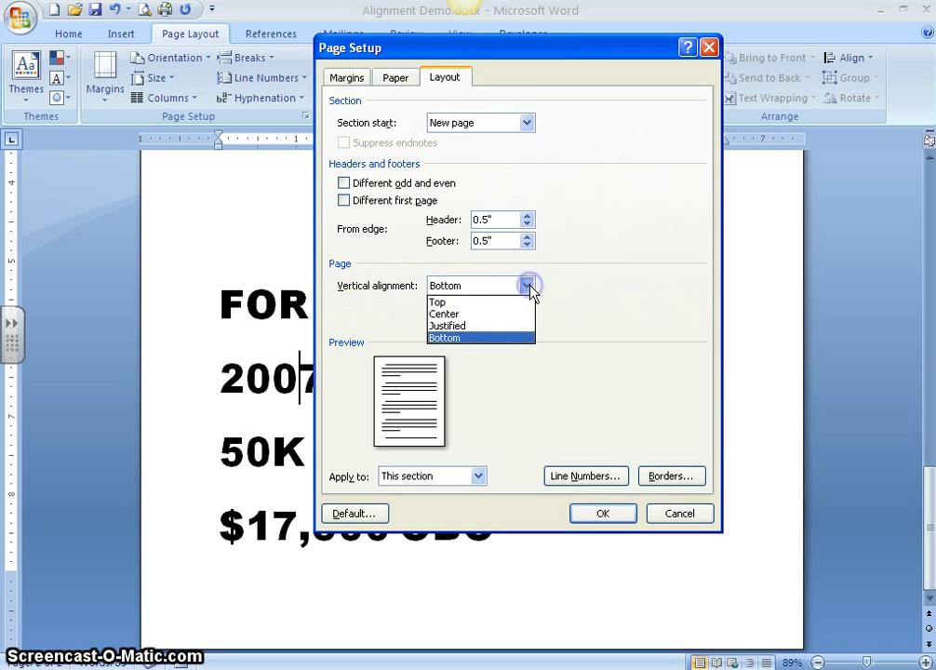
{"action": "left_click", "coordinate": [450, 325]}
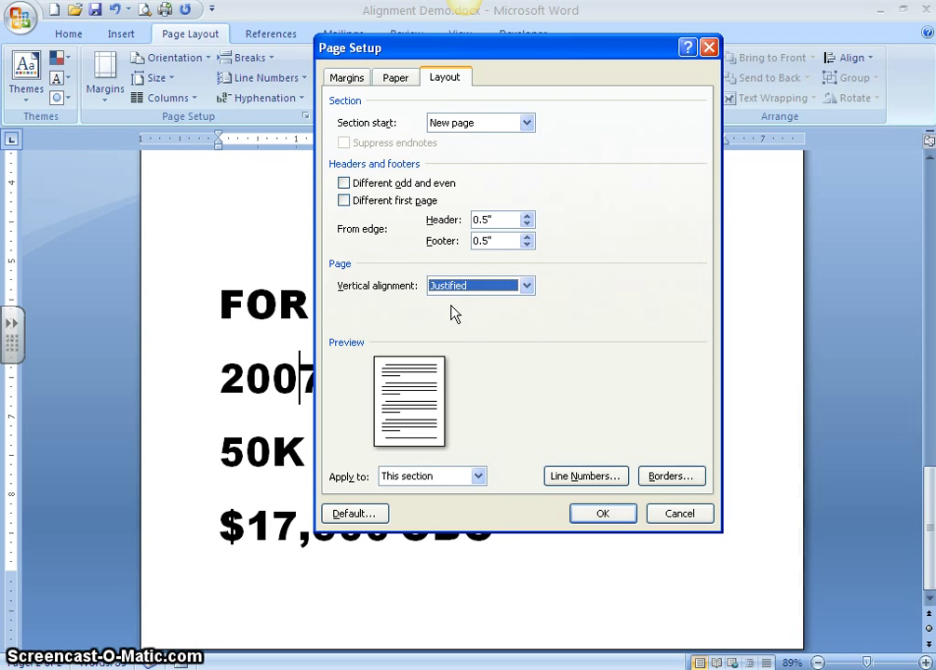
{"action": "left_click", "coordinate": [467, 291]}
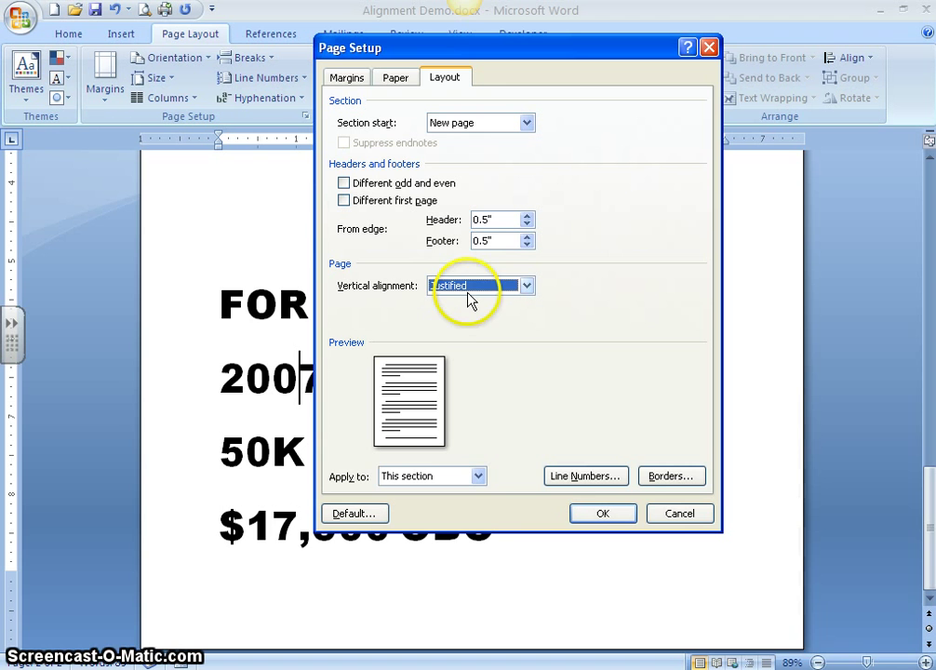
{"action": "left_click", "coordinate": [616, 517]}
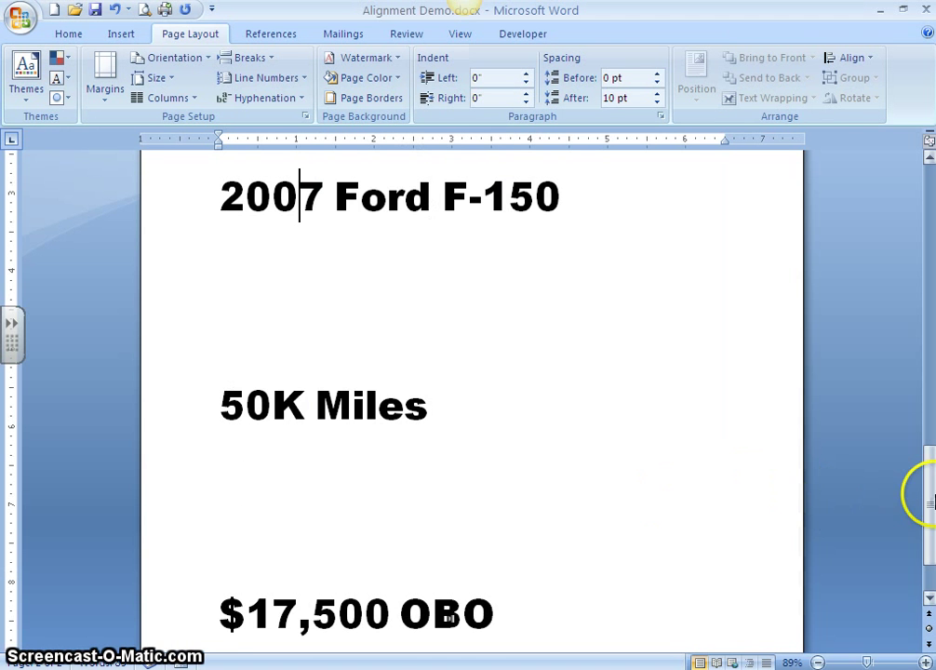
{"action": "left_click_drag", "start_coordinate": [929, 503], "coordinate": [930, 440]}
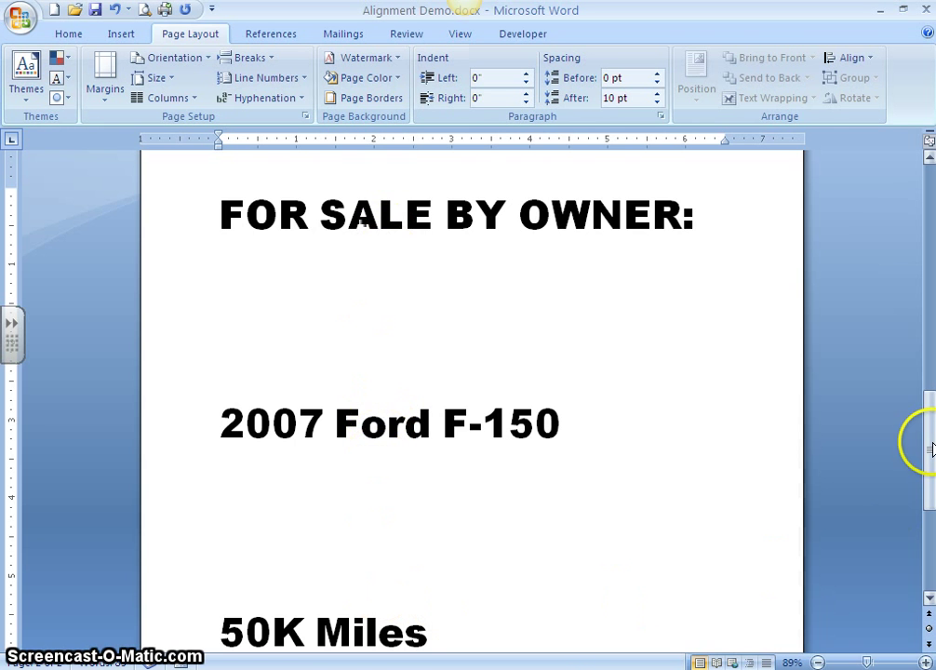
{"action": "mouse_move", "coordinate": [929, 444]}
{"action": "left_mouse_down"}
{"action": "mouse_move", "coordinate": [930, 523]}
{"action": "mouse_move", "coordinate": [926, 423]}
{"action": "mouse_move", "coordinate": [926, 524]}
{"action": "mouse_move", "coordinate": [927, 445]}
{"action": "left_mouse_up"}
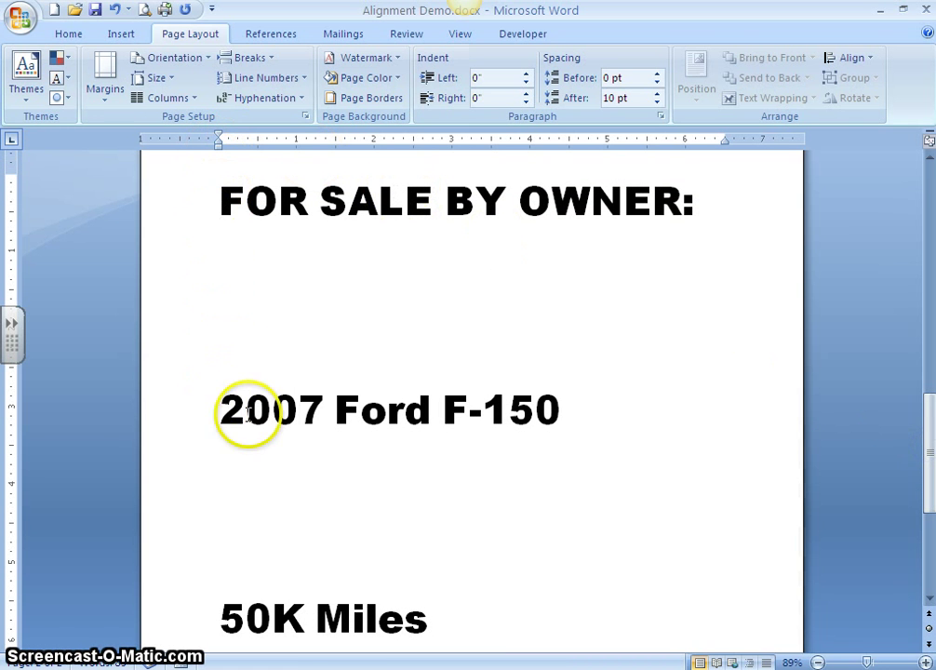
{"action": "left_click_drag", "start_coordinate": [930, 427], "coordinate": [931, 519]}
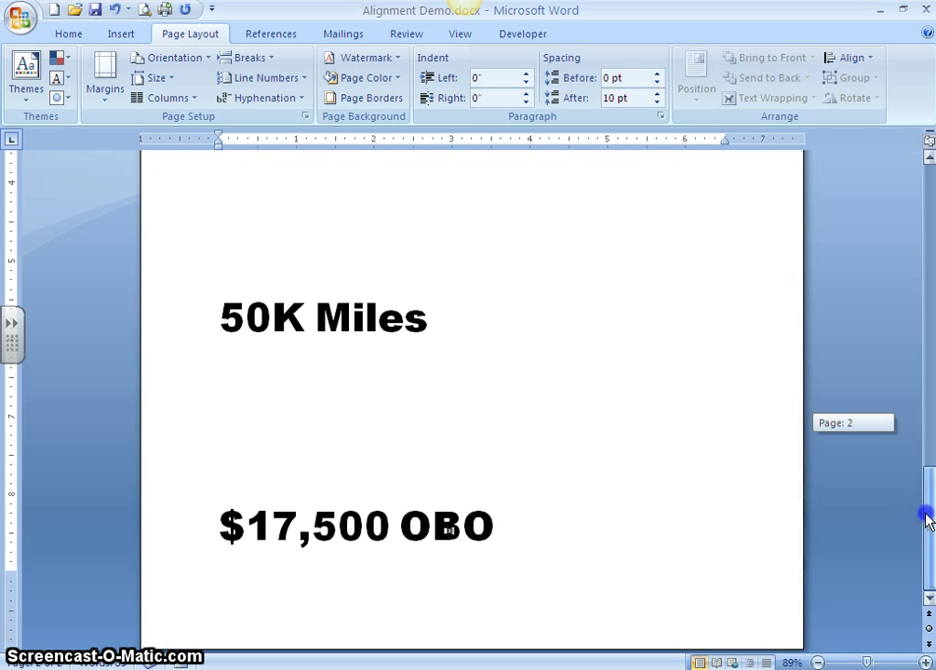
{"action": "left_click_drag", "start_coordinate": [928, 505], "coordinate": [928, 428]}
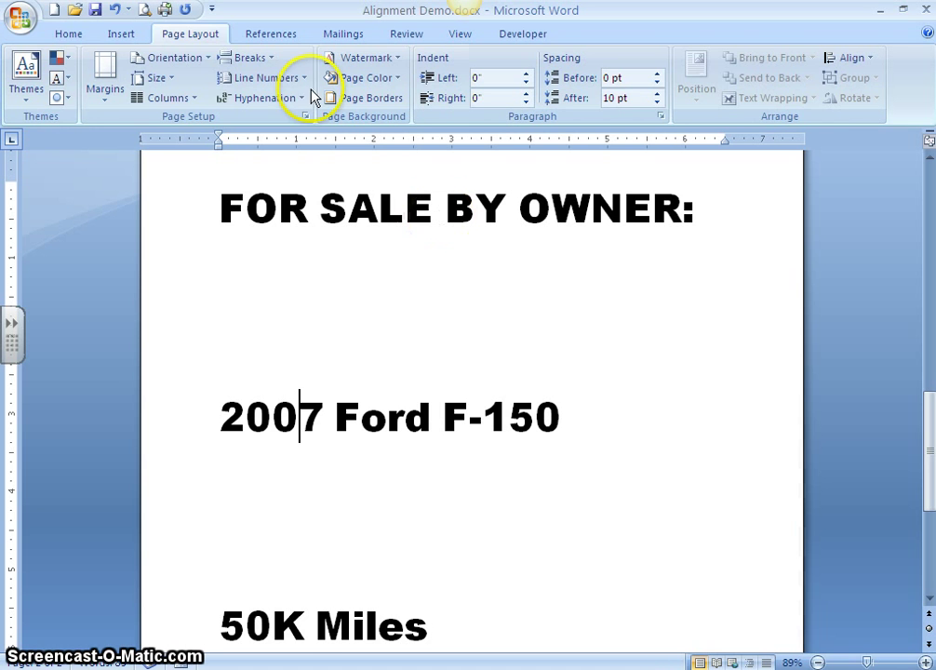
Step: Review where the horizontal paragraph alignment options are and examine the vertical alignment choices in Page Setup, keeping Justified
{"action": "left_click", "coordinate": [69, 33]}
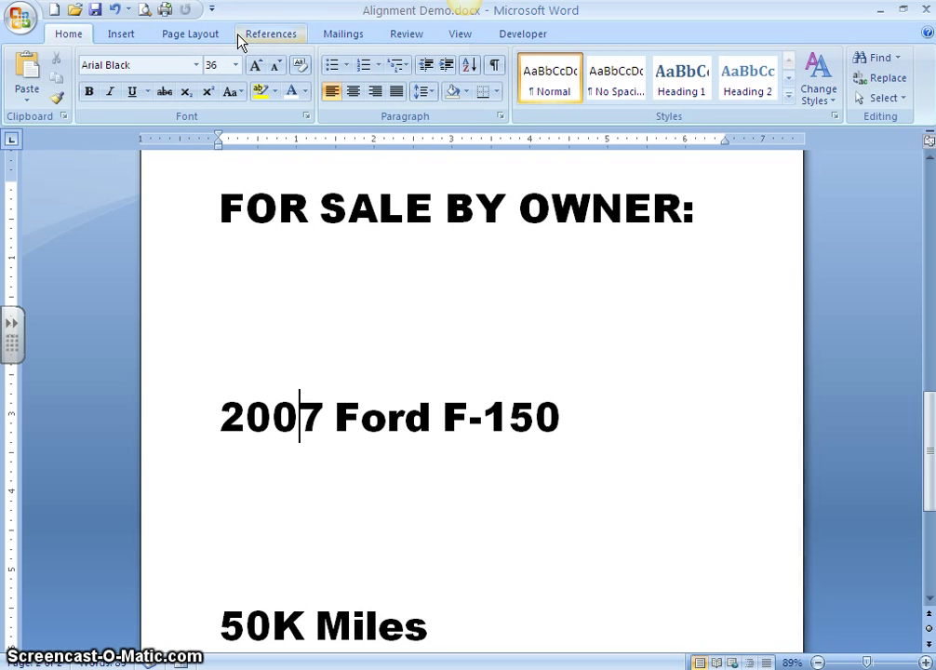
{"action": "left_click", "coordinate": [205, 41]}
{"action": "left_click", "coordinate": [203, 40]}
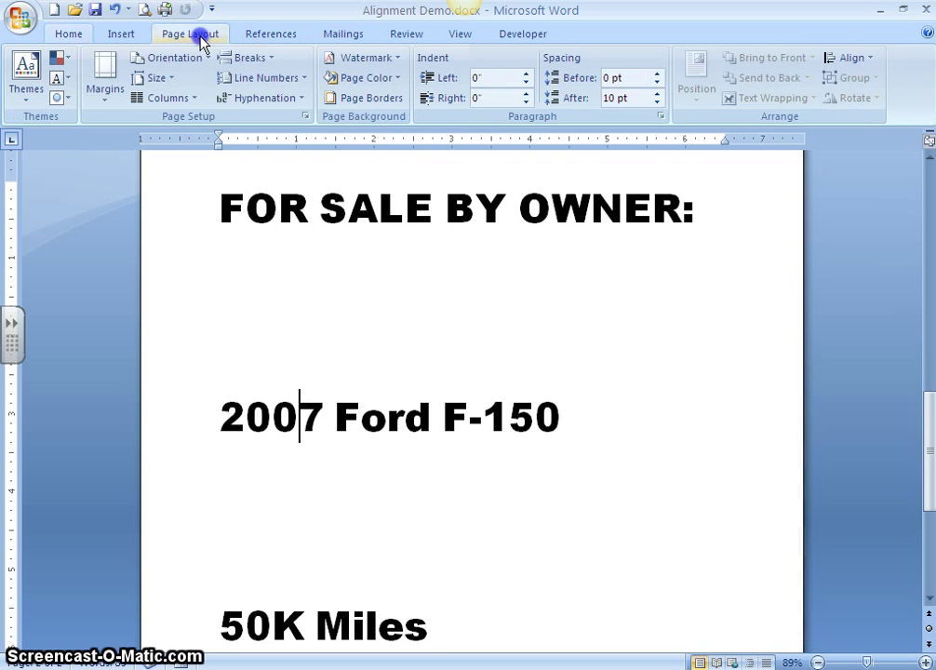
{"action": "left_click", "coordinate": [306, 117]}
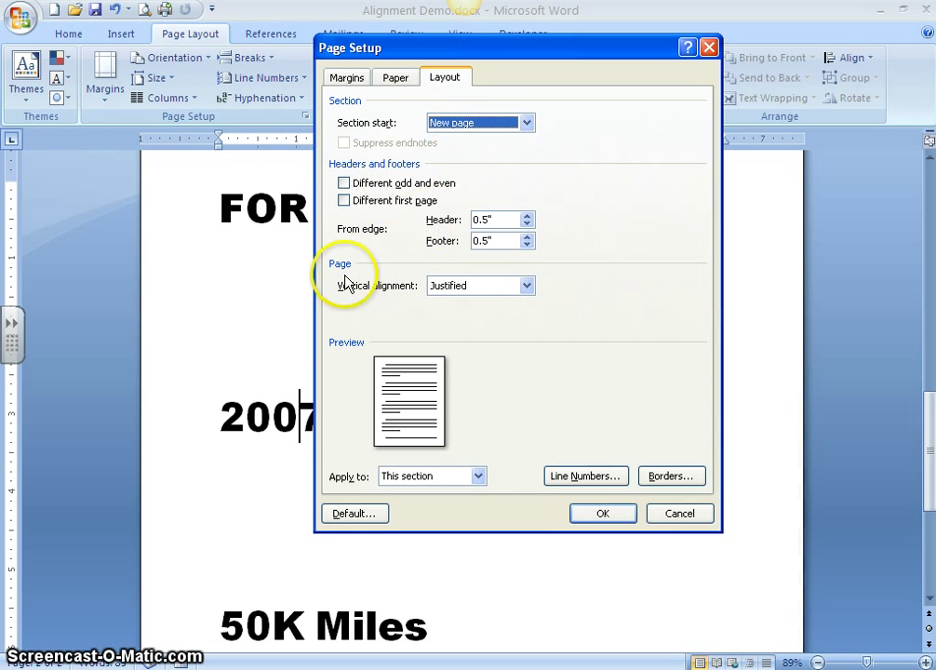
{"action": "left_click", "coordinate": [525, 287]}
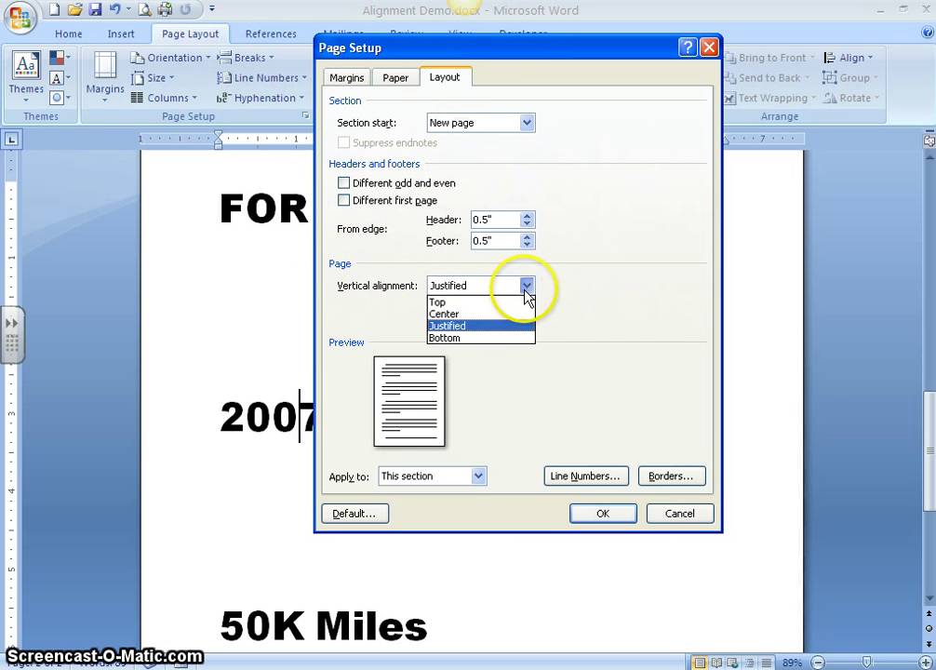
{"action": "left_click", "coordinate": [527, 289]}
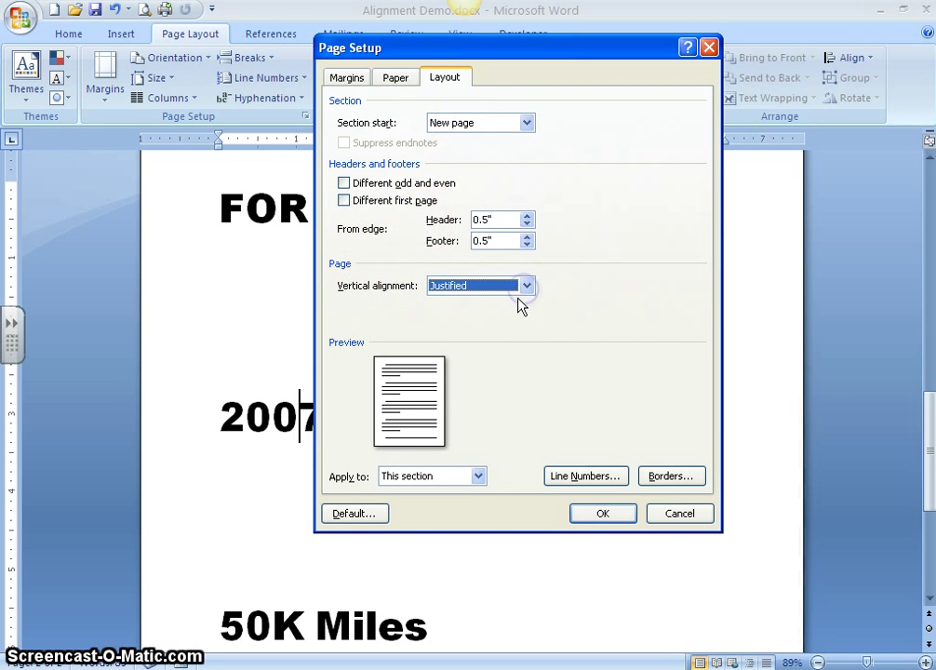
{"action": "left_click", "coordinate": [614, 513]}
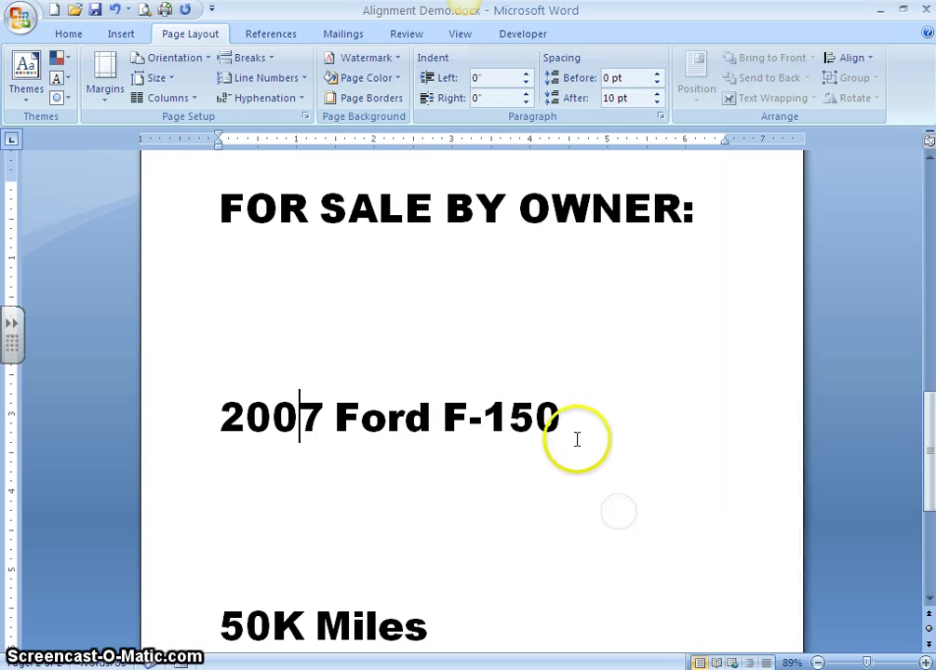